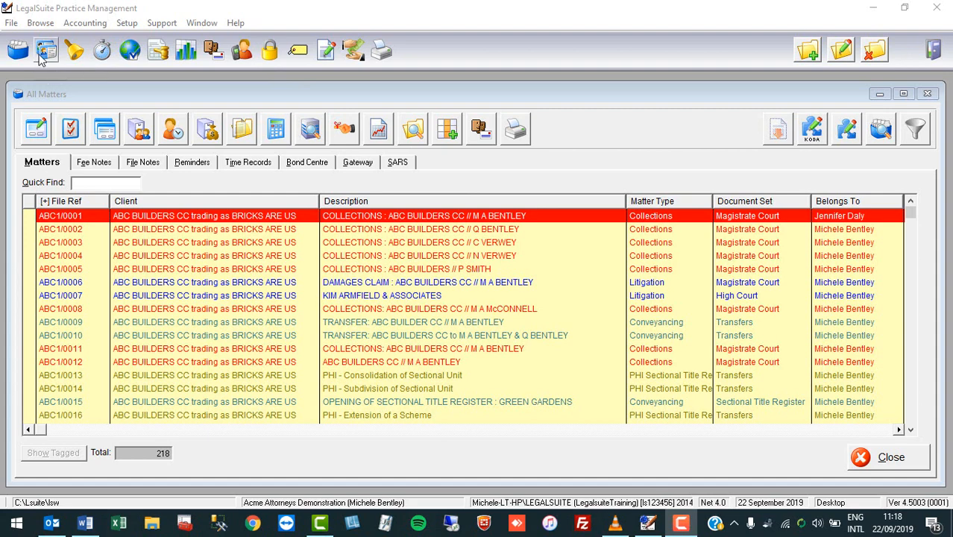
# Bring up the All Matters list showing all 218 matters from the main toolbar
pyautogui.click(44, 55)
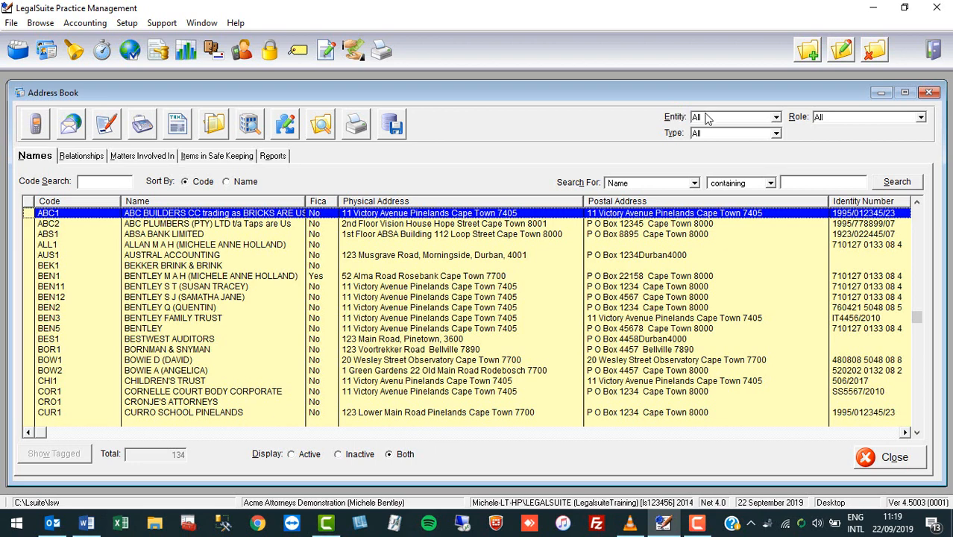
# Filter the Address Book by the Client role to show 50 entries
pyautogui.click(922, 118)
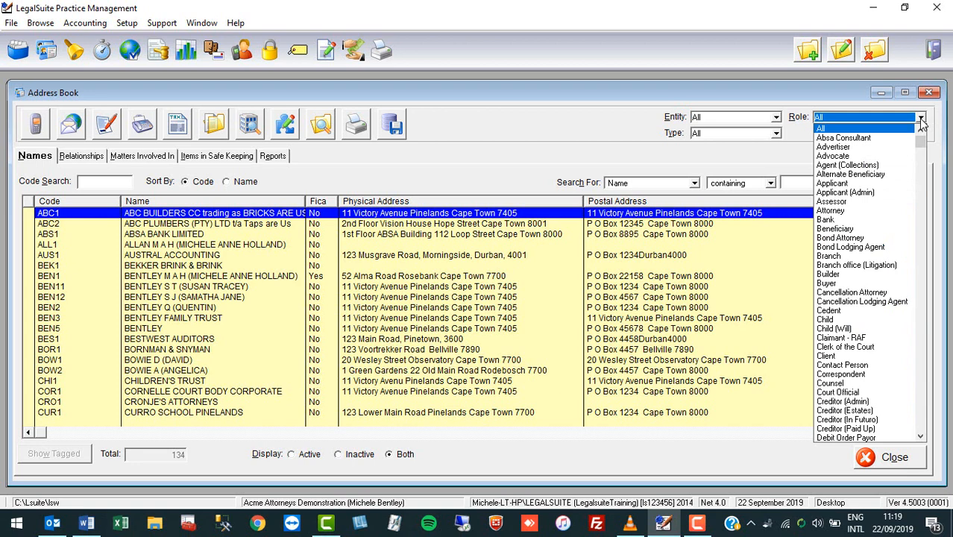
pyautogui.click(829, 356)
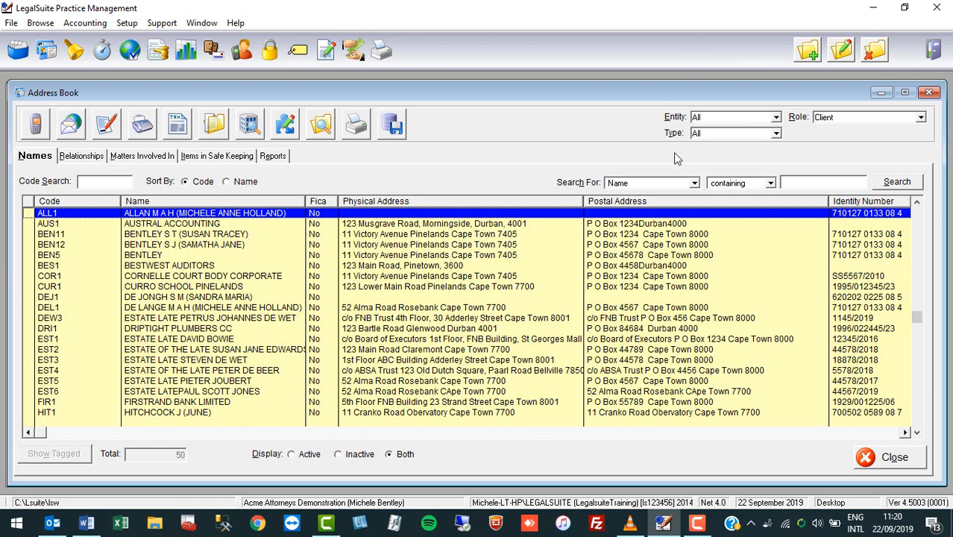
# Tag All 50 clients from the Names list menu and scroll to confirm every row is ticked
pyautogui.rightClick(283, 276)
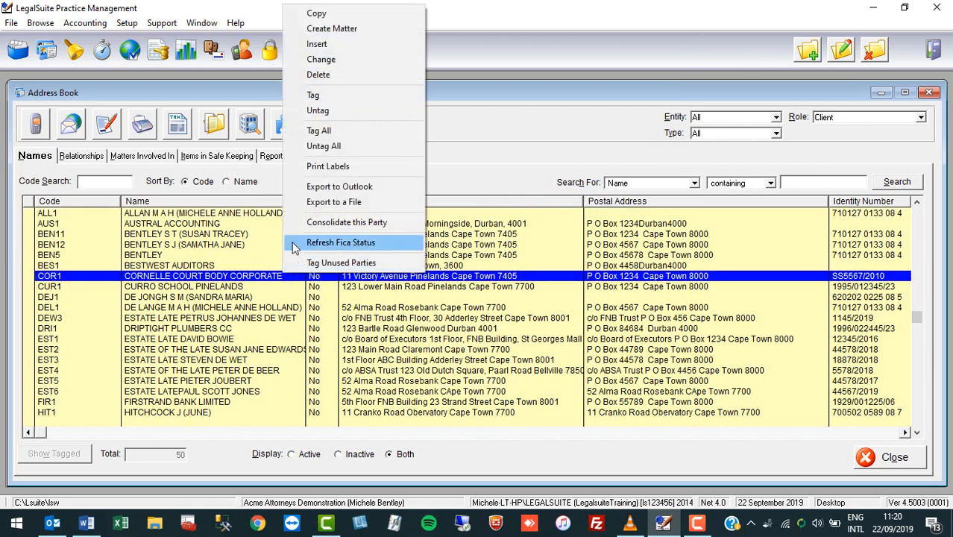
pyautogui.click(327, 132)
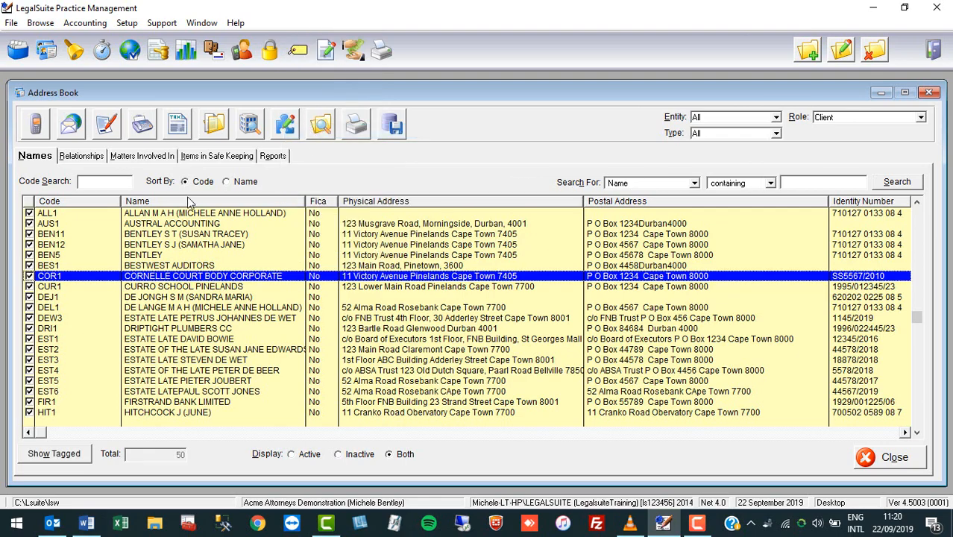
pyautogui.scroll(-10, 27, 234)
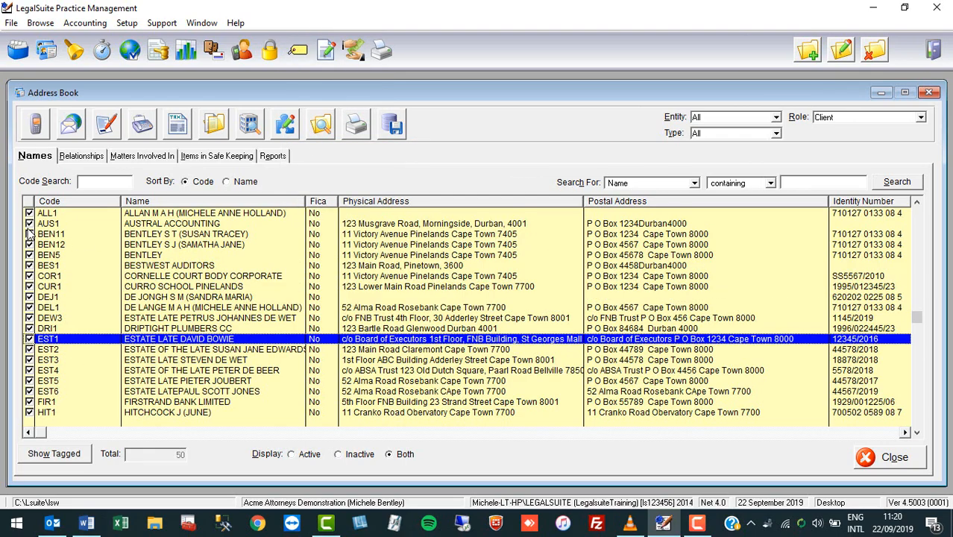
pyautogui.scroll(-5, 47, 298)
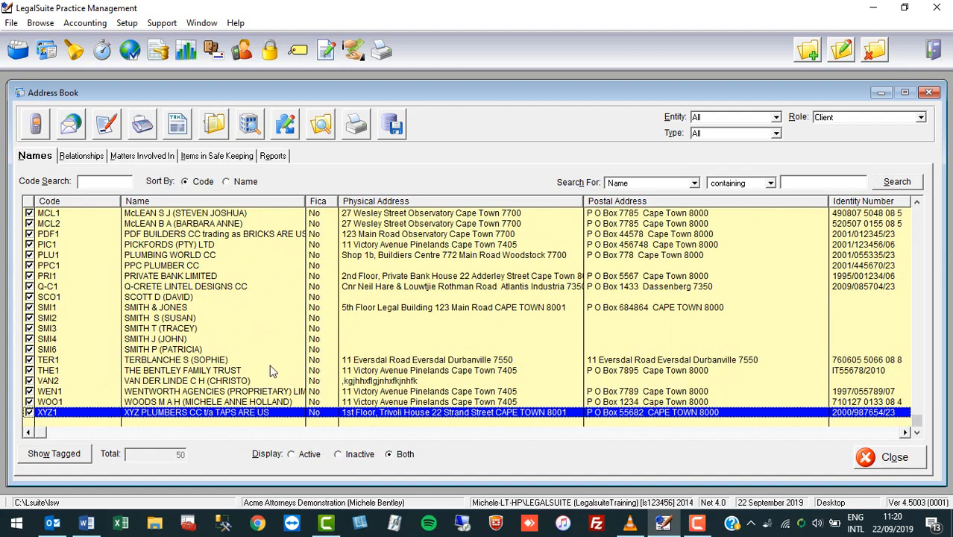
pyautogui.scroll(13, 272, 370)
pyautogui.scroll(10, 272, 371)
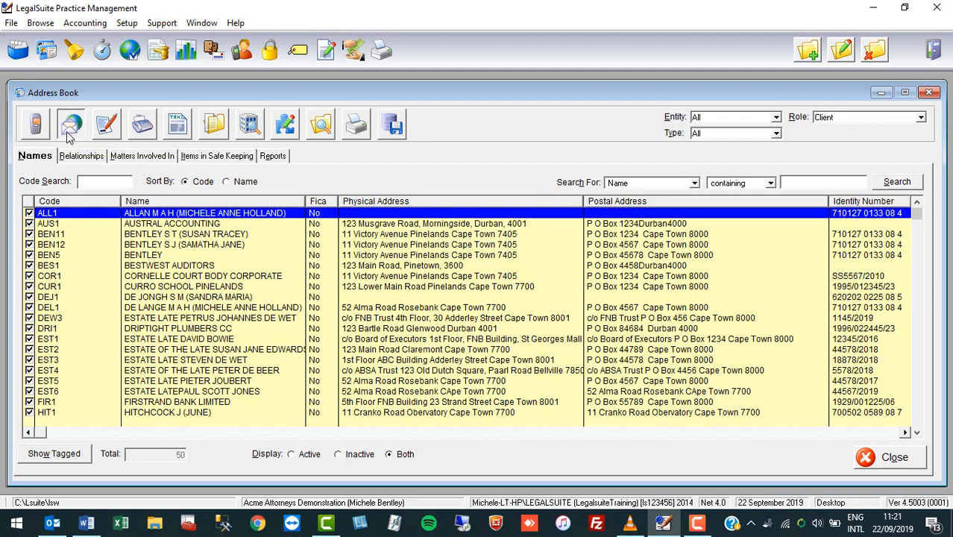
# Start a bulk email and review the 12 tagged clients flagged as having no email address
pyautogui.click(89, 136)
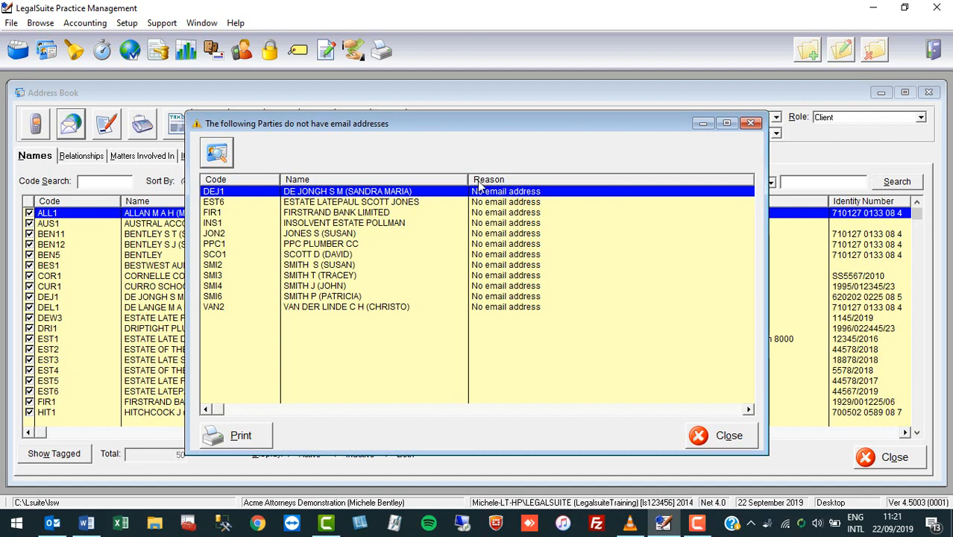
pyautogui.click(482, 206)
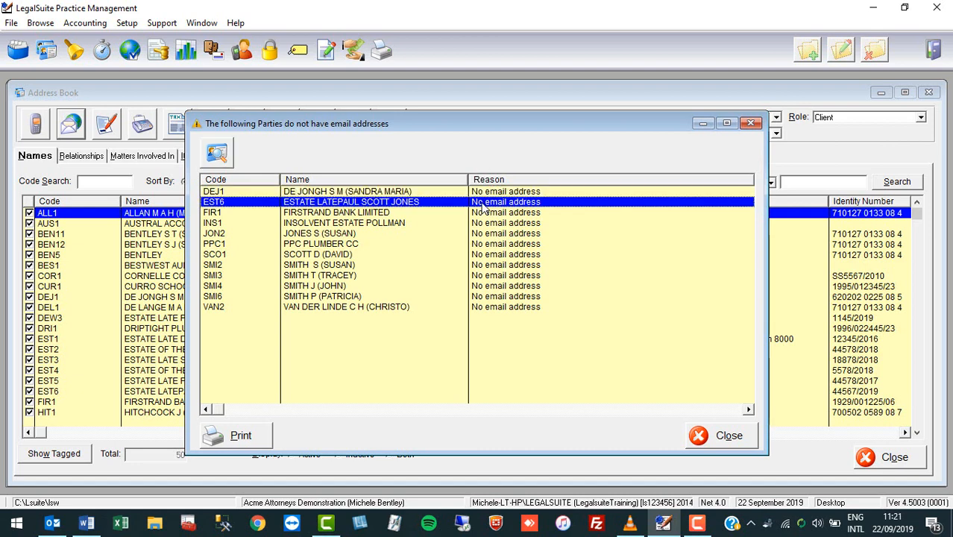
pyautogui.click(482, 216)
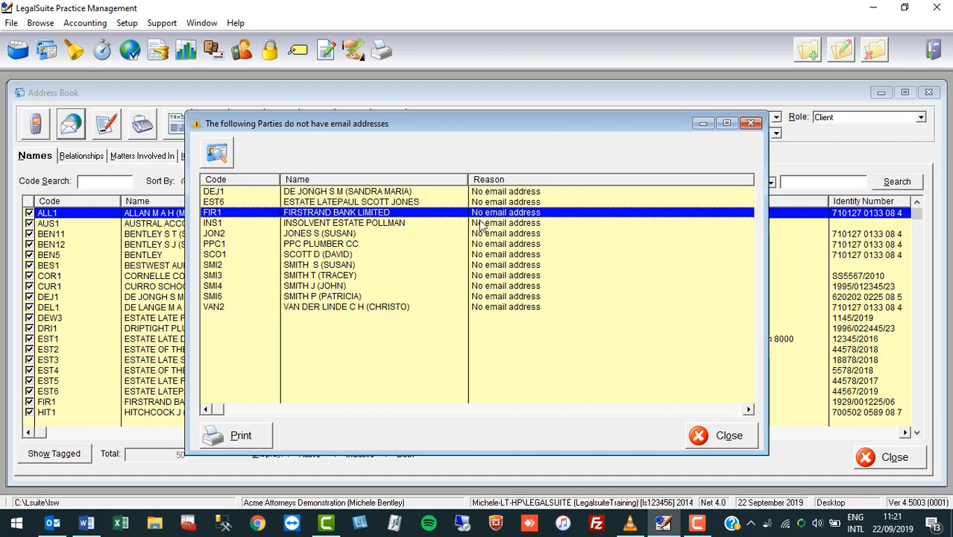
pyautogui.click(481, 225)
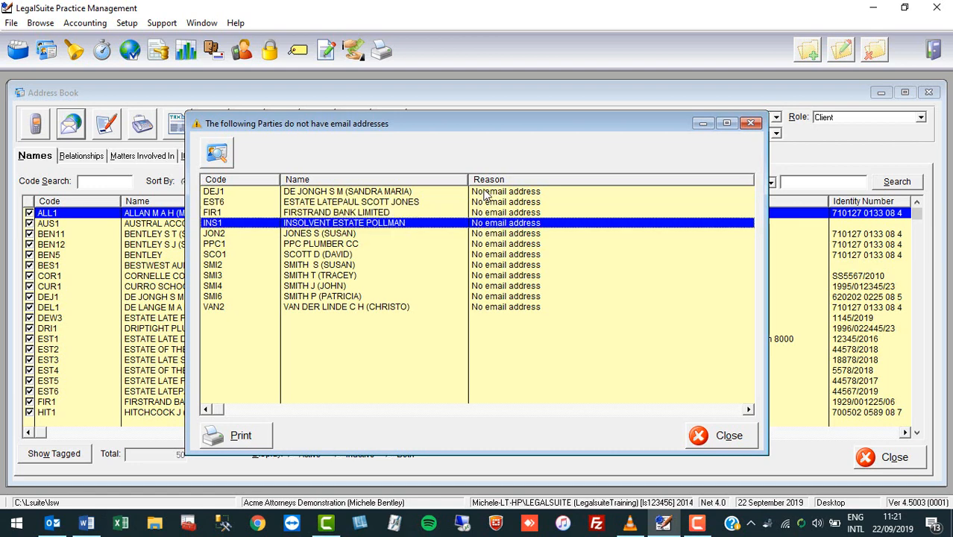
pyautogui.click(373, 192)
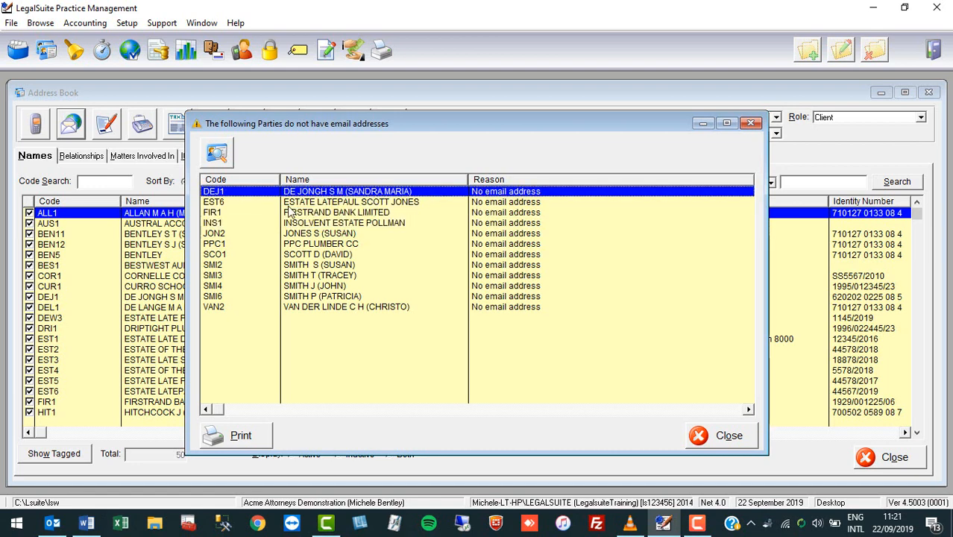
# Add the client's email address as an Email contact detail and save the first party's record
pyautogui.click(221, 158)
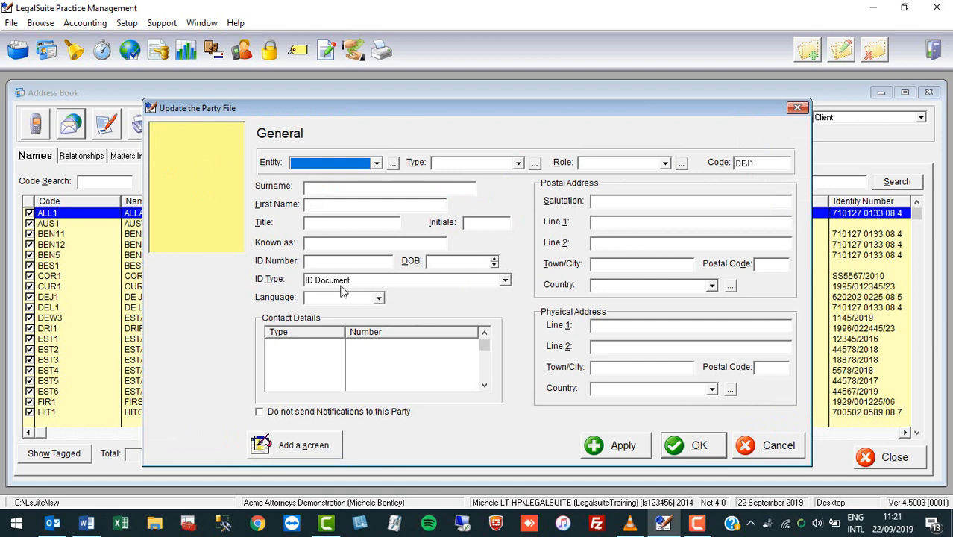
pyautogui.click(380, 361)
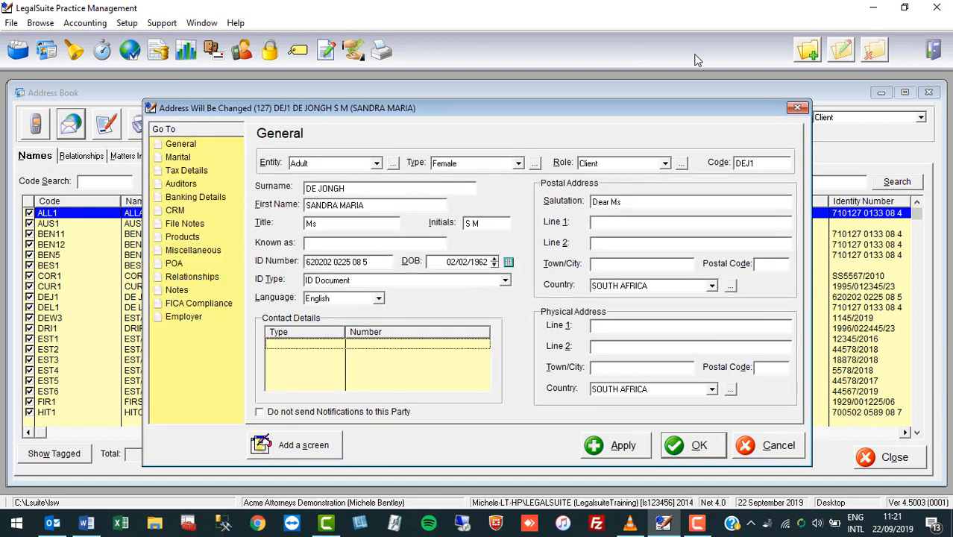
pyautogui.click(810, 52)
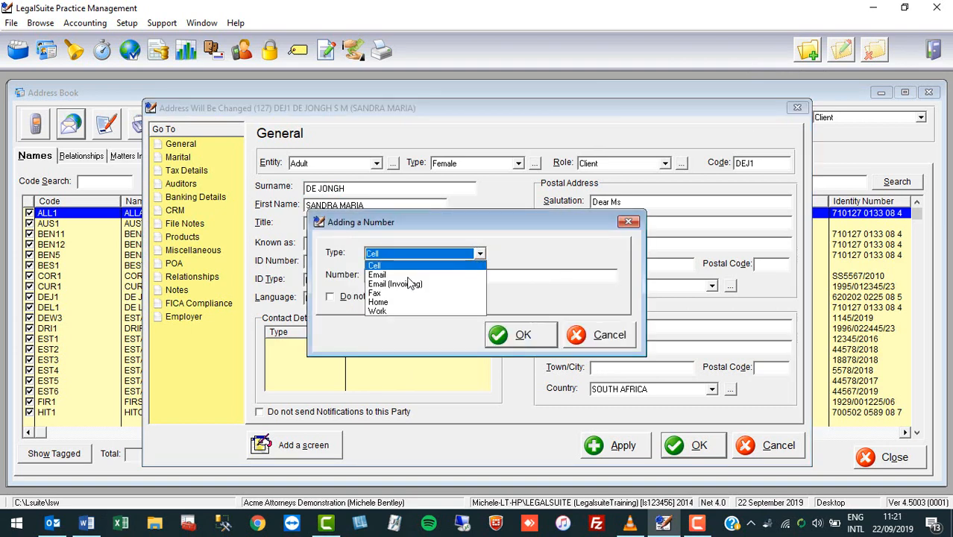
pyautogui.click(409, 275)
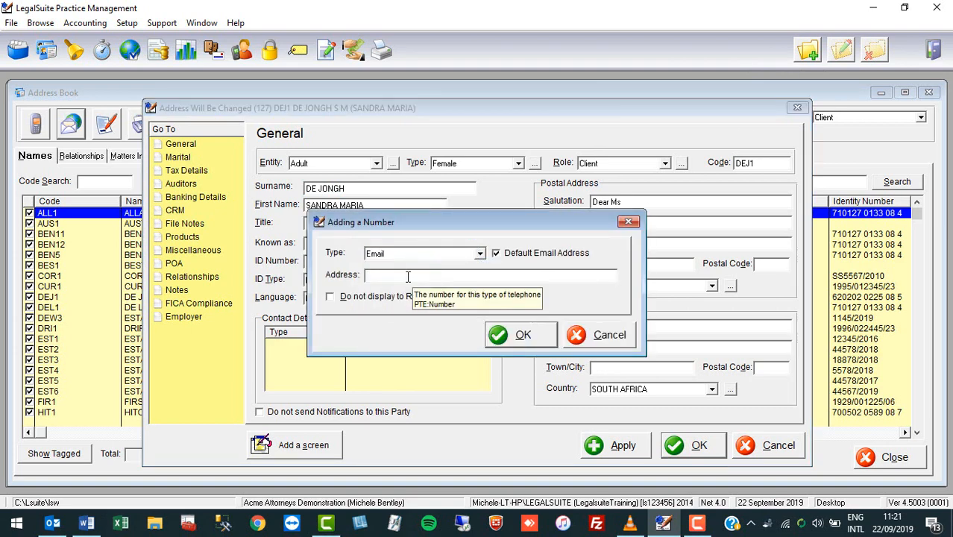
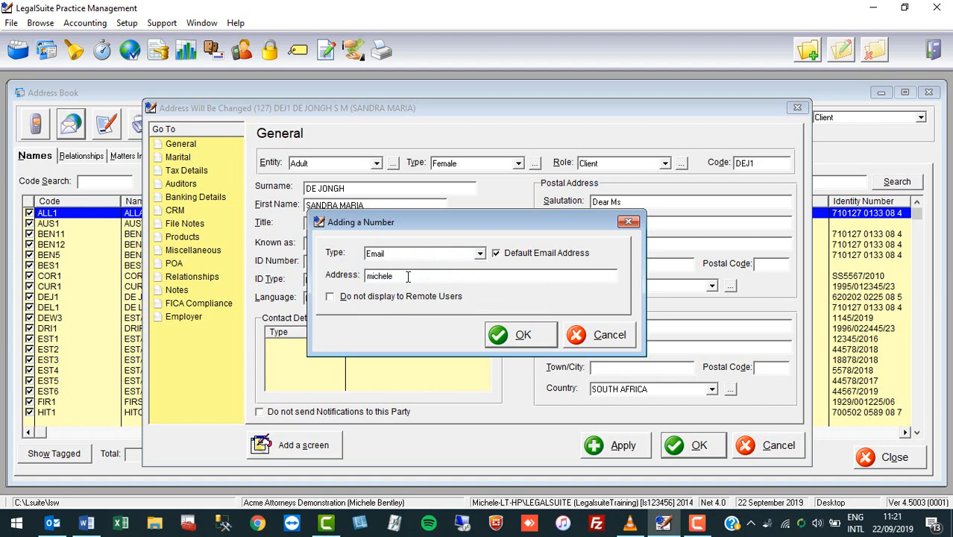
pyautogui.click(524, 335)
pyautogui.click(698, 446)
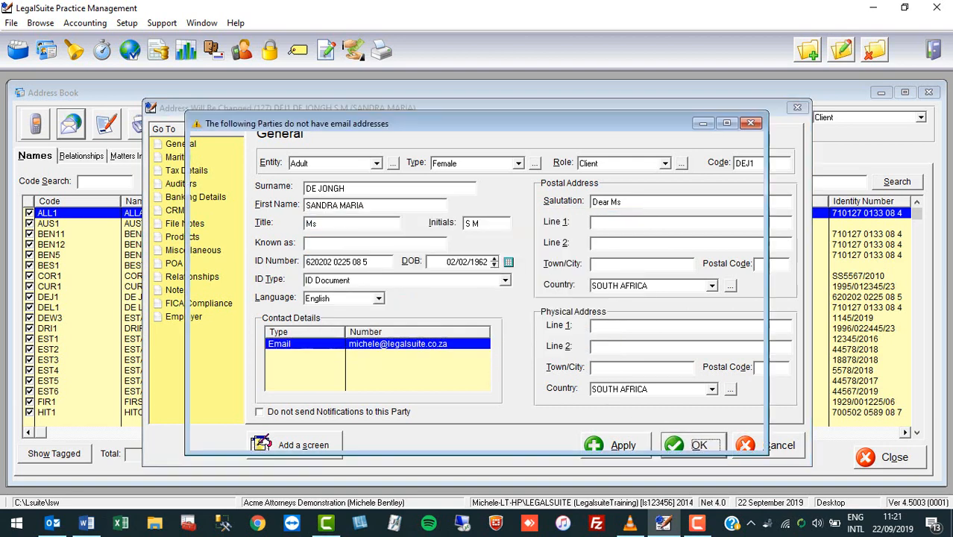
pyautogui.click(387, 204)
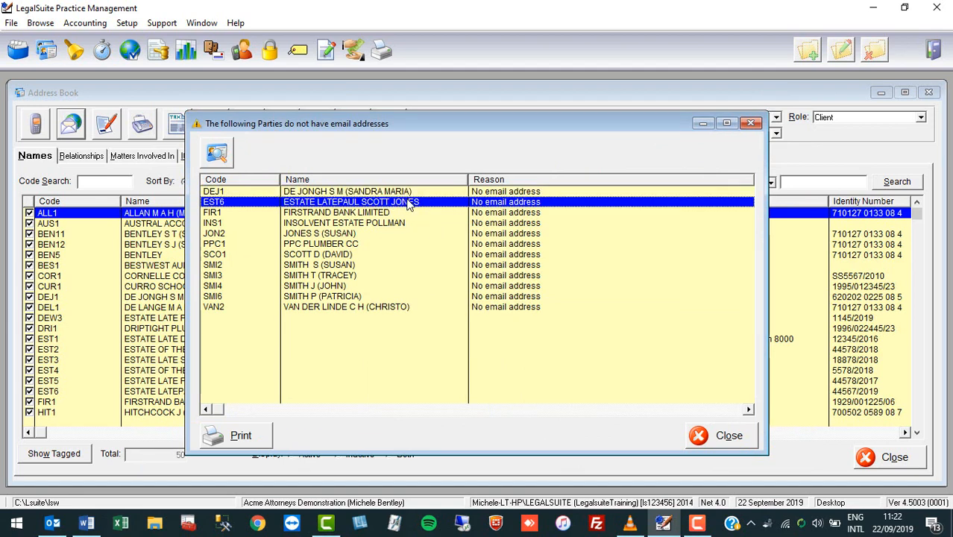
# Open and cancel the DEJ1 record, then close the no-email list to open the Email Message
pyautogui.click(406, 193)
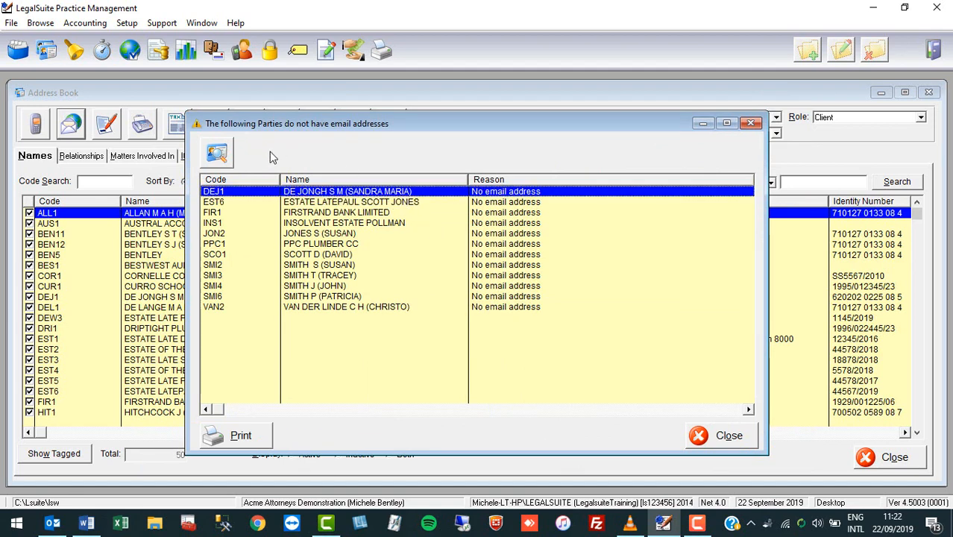
pyautogui.click(217, 155)
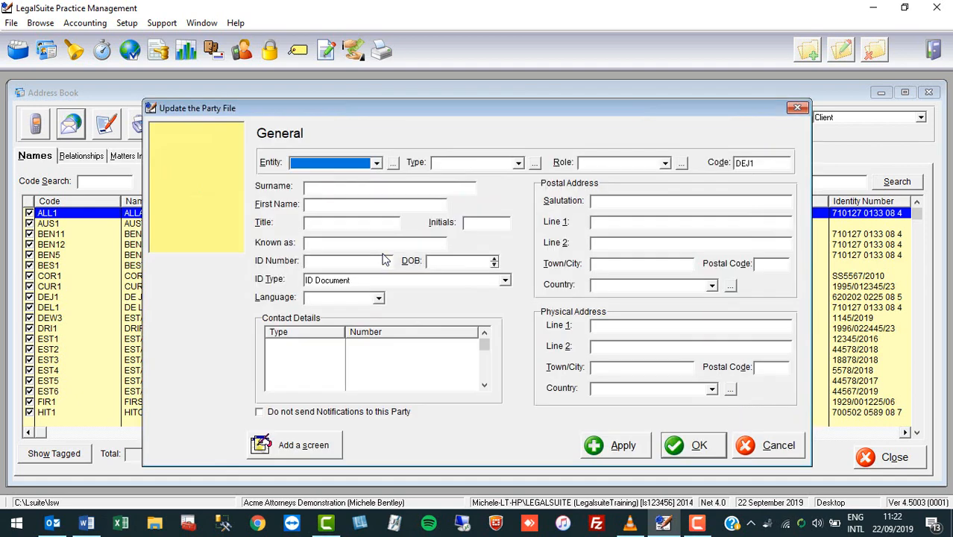
pyautogui.click(745, 447)
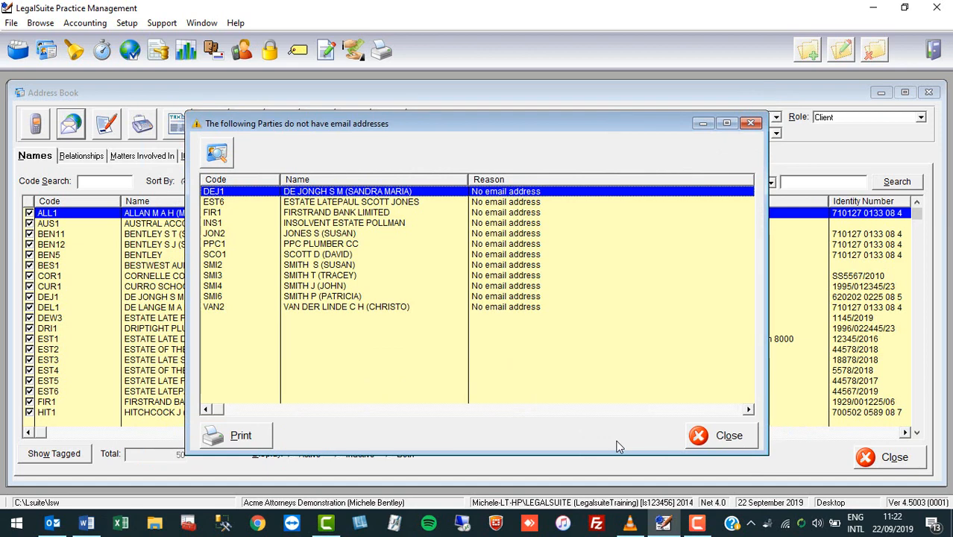
pyautogui.click(723, 436)
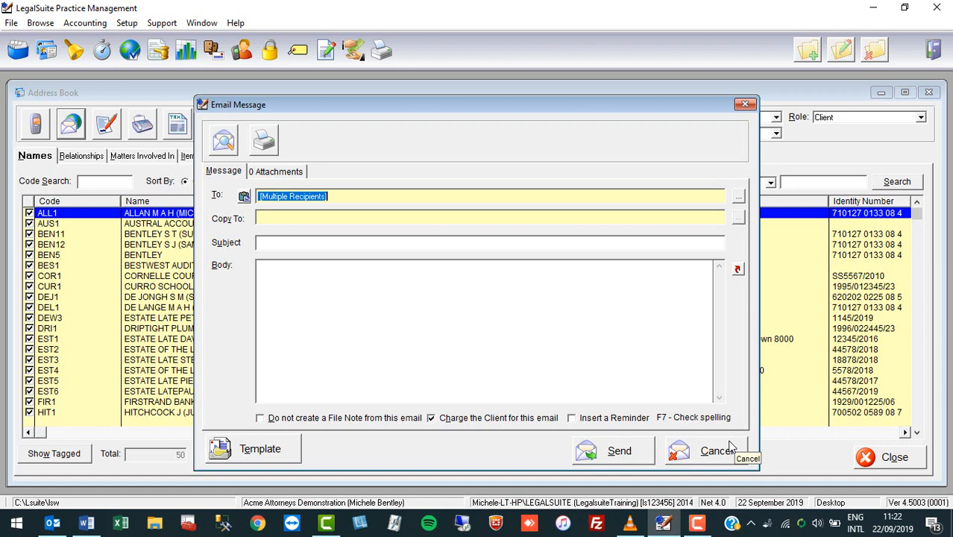
# Overwrite the To field with 'YEAR END CLOSUITE 2019', then cancel the email draft
pyautogui.click(353, 197)
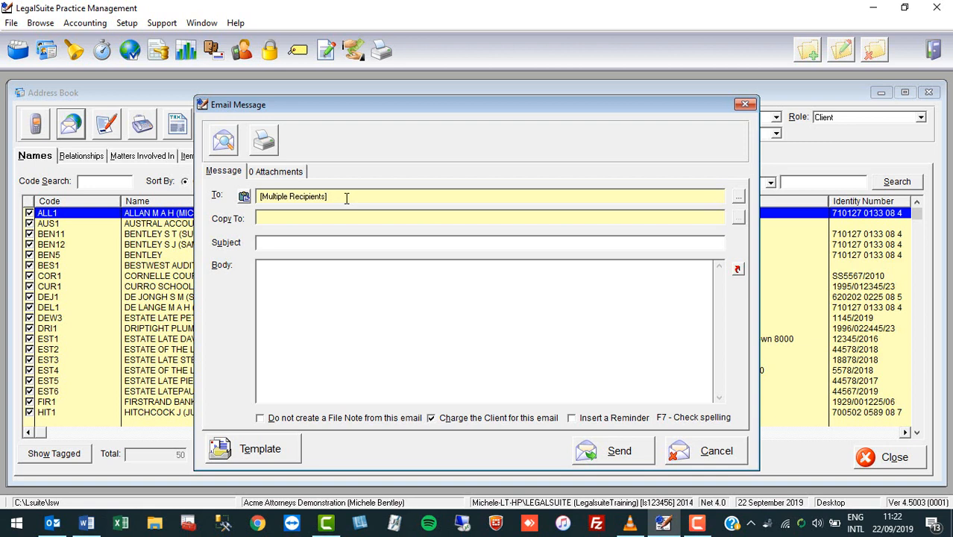
pyautogui.moveTo(346, 197); pyautogui.dragTo(246, 202)
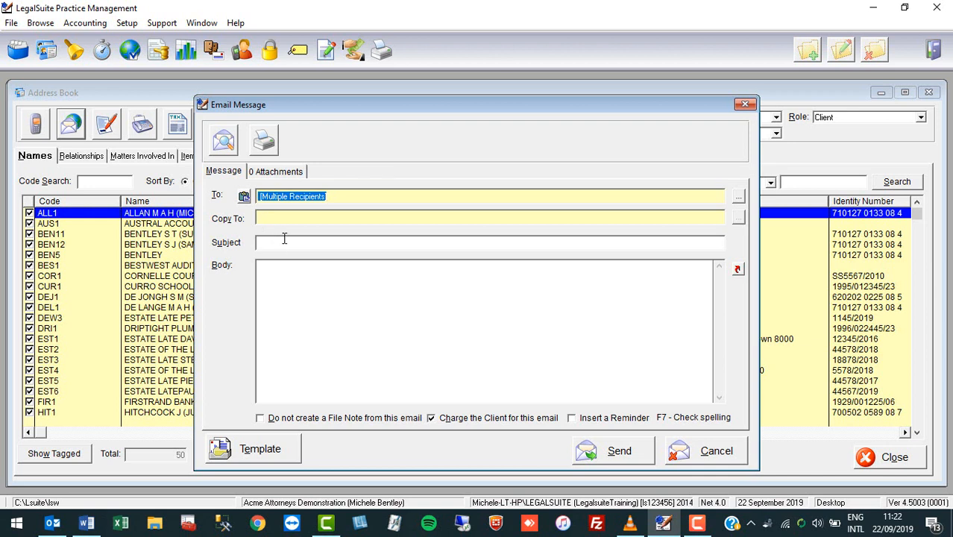
pyautogui.write('YEAR END')
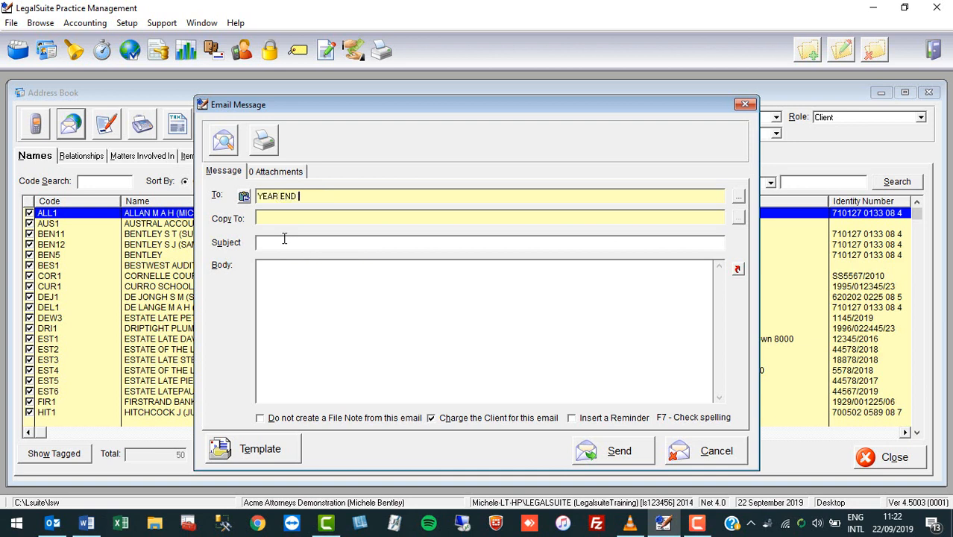
pyautogui.write(' CLOSUITE 2019')
pyautogui.click(708, 458)
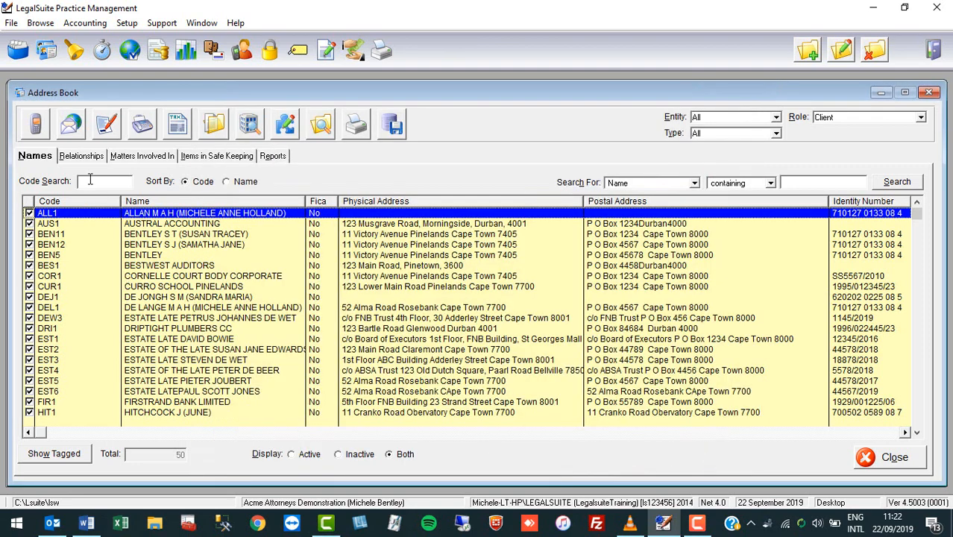
pyautogui.click(74, 137)
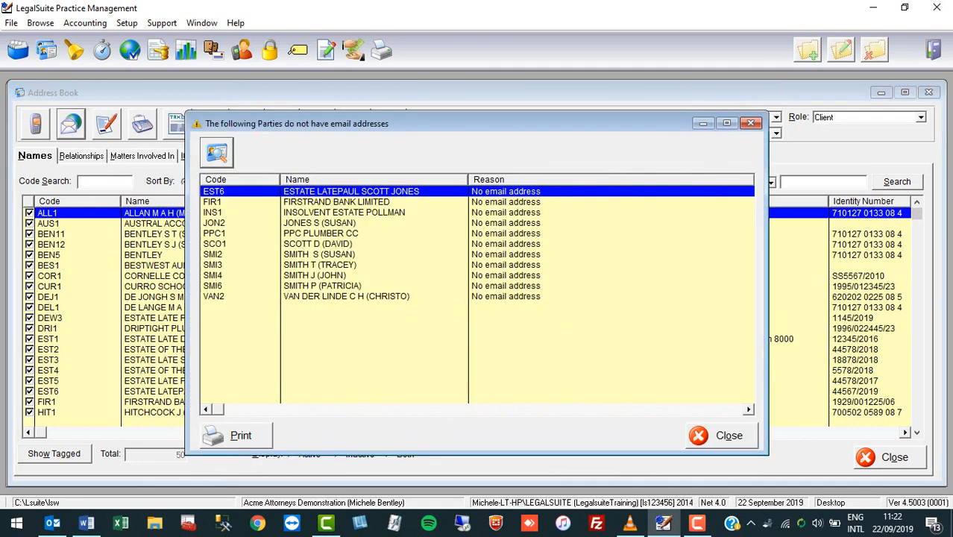
pyautogui.click(719, 438)
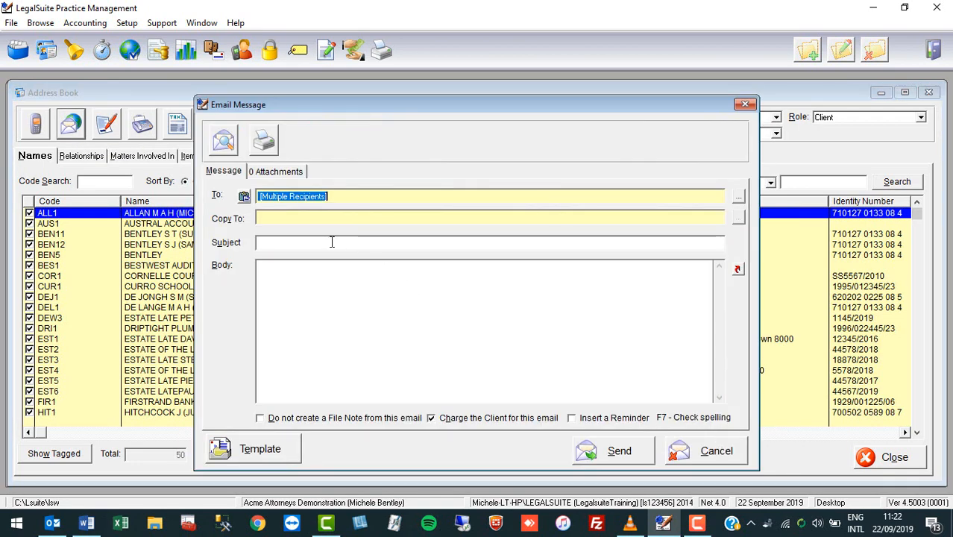
pyautogui.click(332, 242)
pyautogui.write('YEAR ')
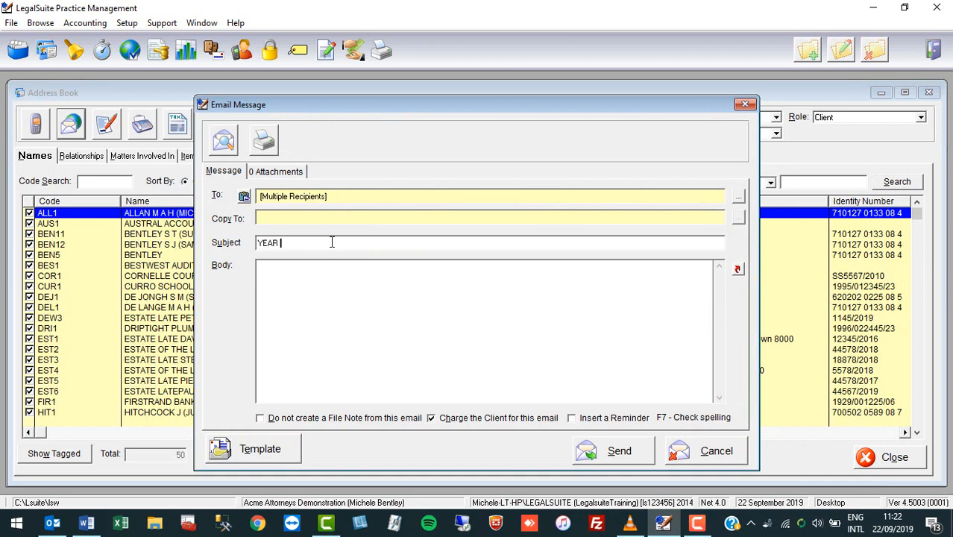
pyautogui.write('END CLSOSUTE 20919')
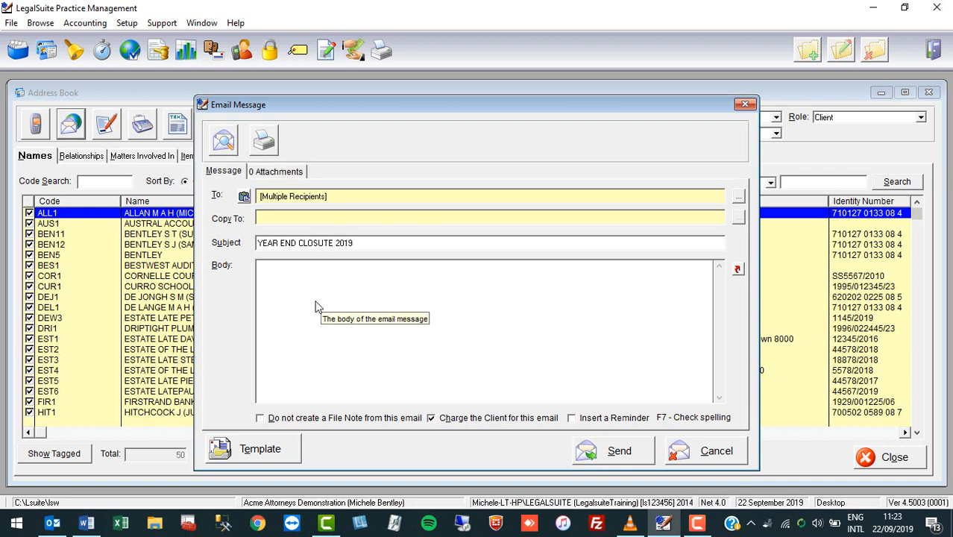
pyautogui.write('INSERT BOD')
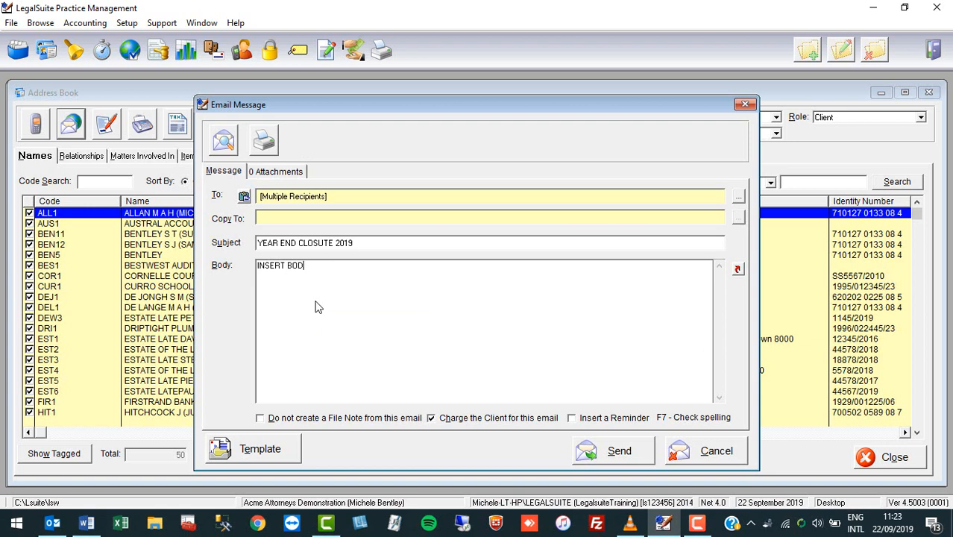
pyautogui.write('Y OF EMAIL...')
pyautogui.click(431, 419)
pyautogui.click(725, 459)
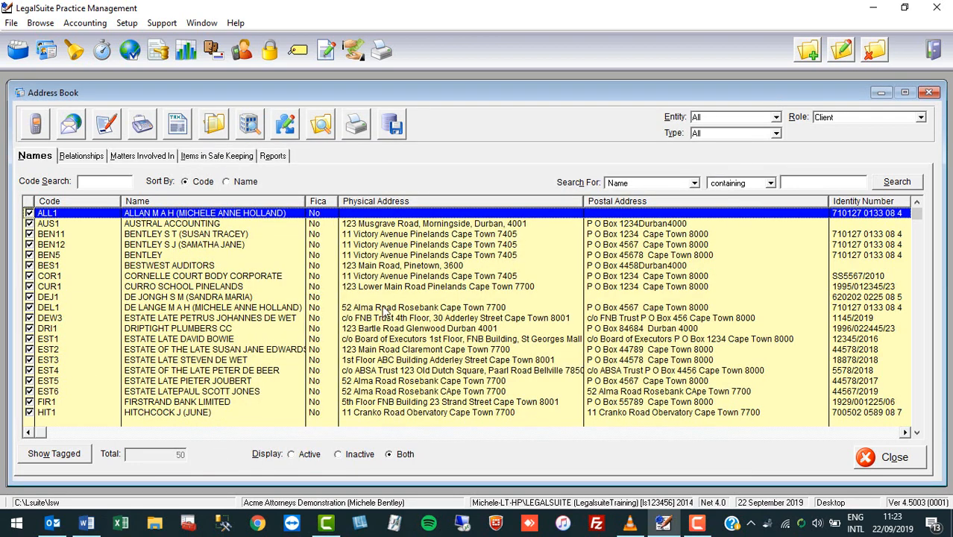
pyautogui.click(43, 134)
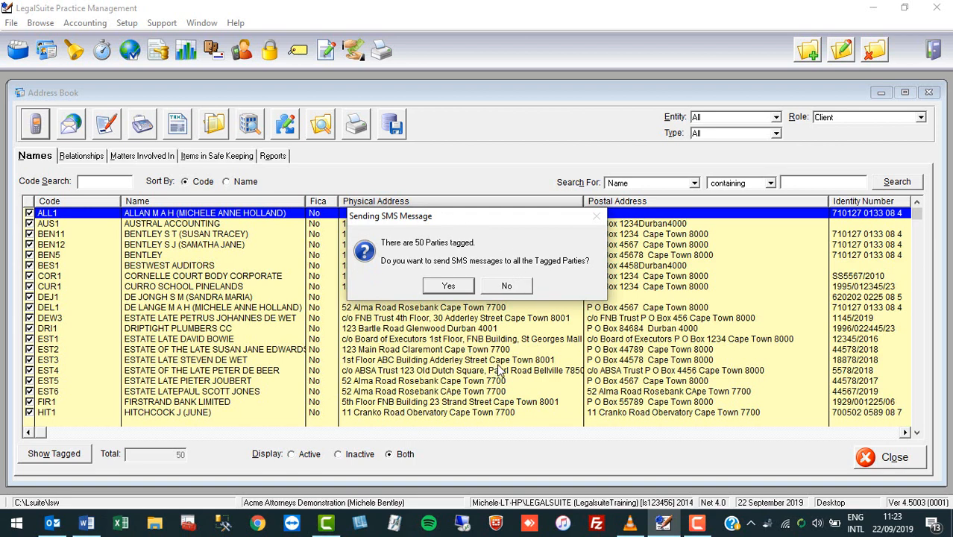
pyautogui.click(507, 286)
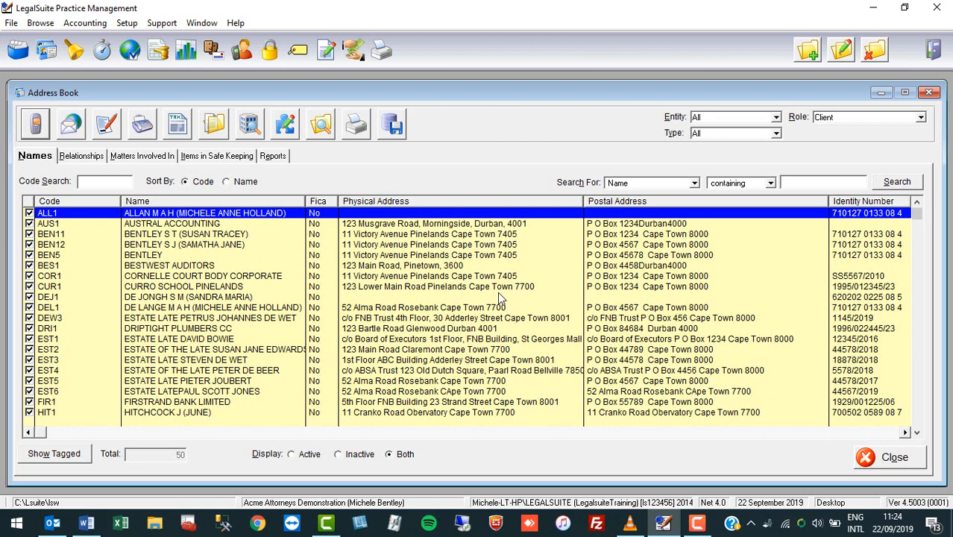
# Untag all parties and set the Role filter to All, listing 134 records
pyautogui.click(237, 247)
pyautogui.rightClick(239, 254)
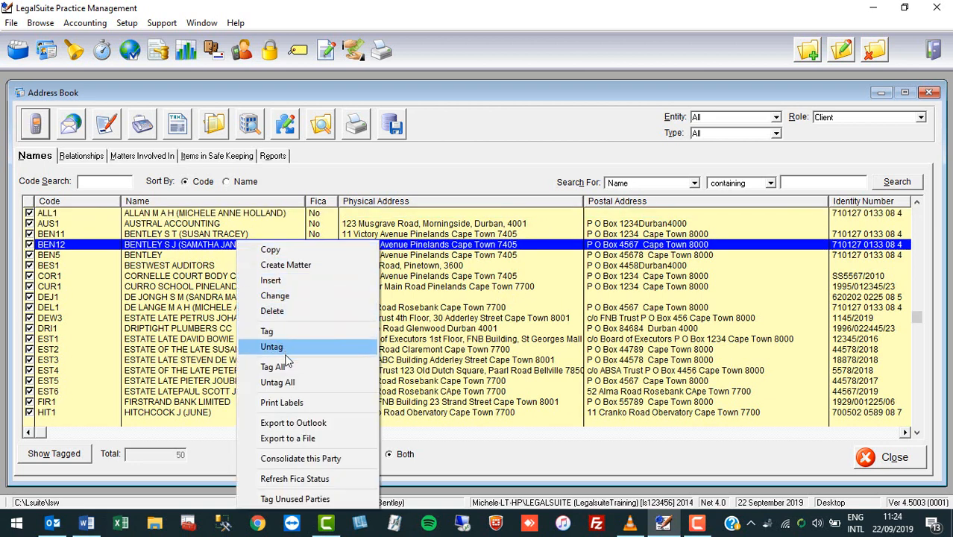
pyautogui.click(291, 383)
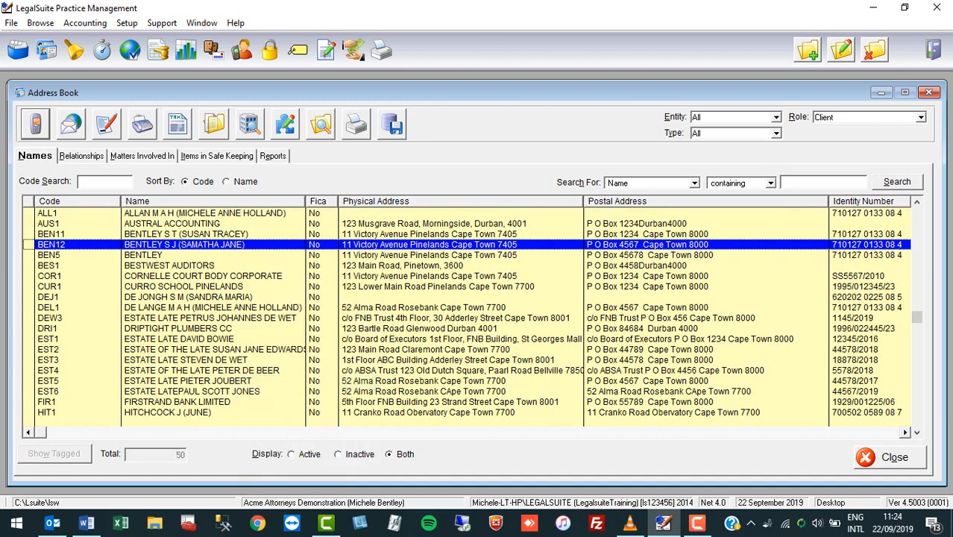
pyautogui.click(920, 120)
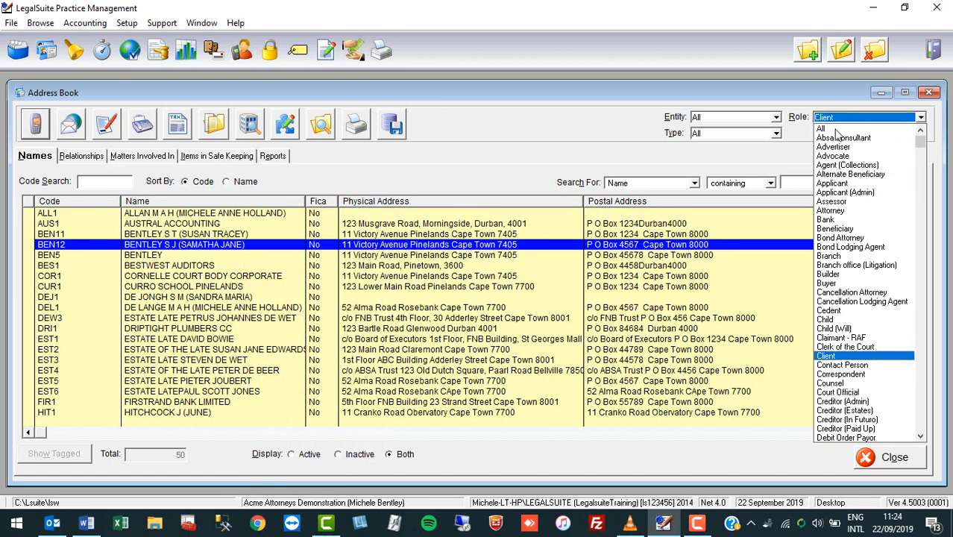
pyautogui.click(834, 130)
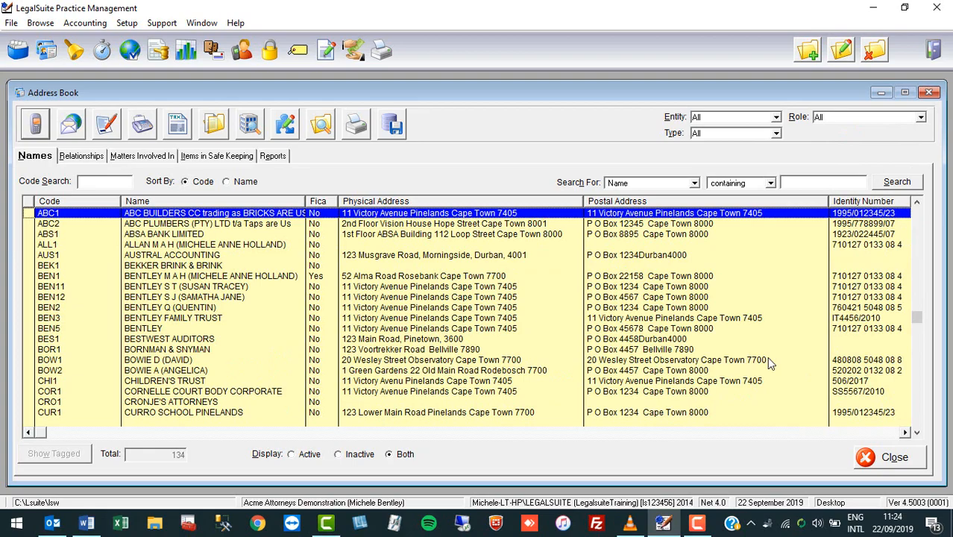